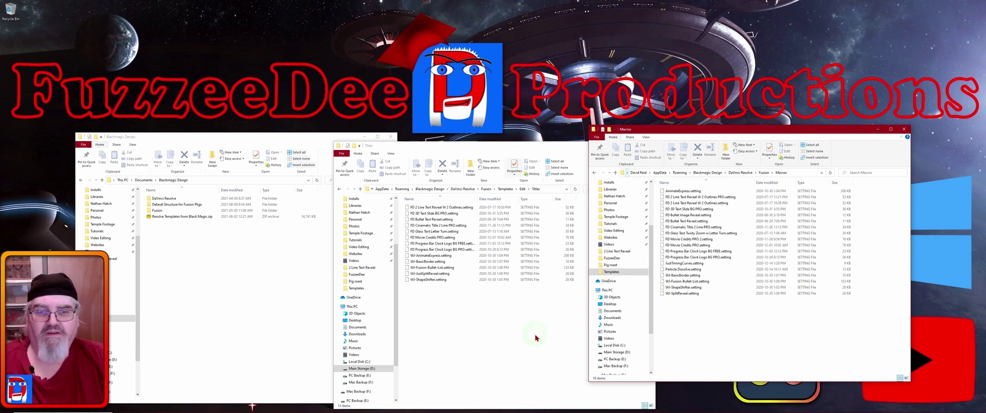
# Bring the Titles templates window forward and confirm file name extensions and hidden items are shown
pyautogui.click(483, 310)
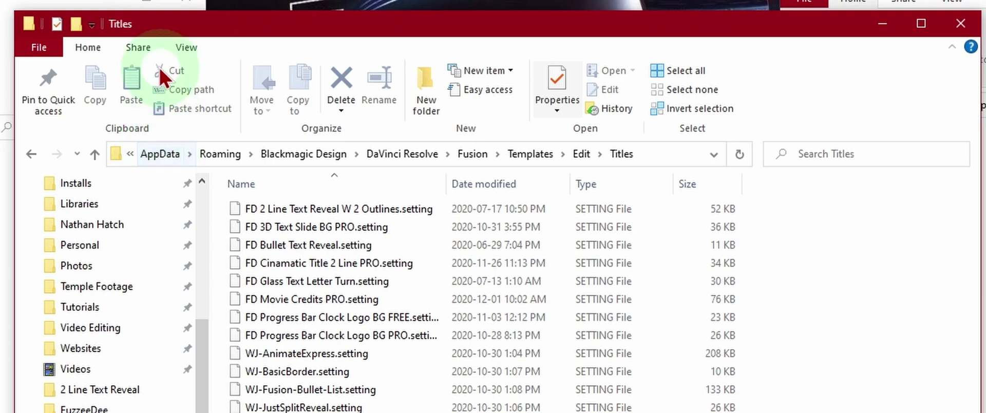
pyautogui.click(187, 51)
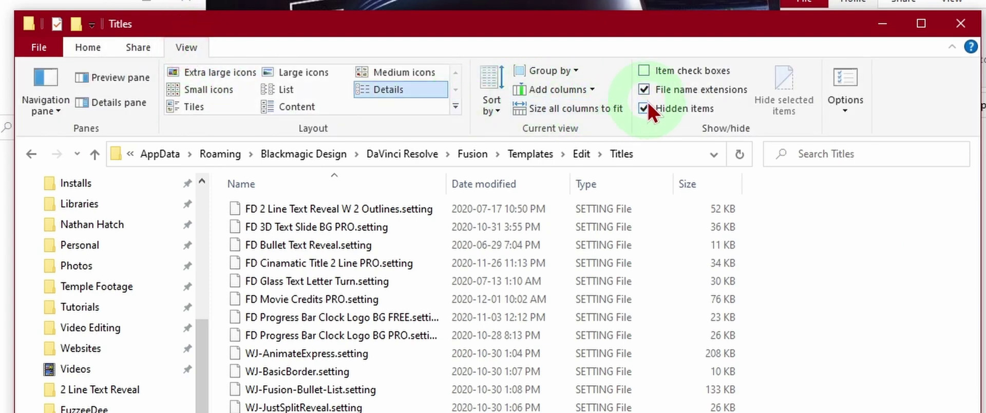
pyautogui.click(87, 49)
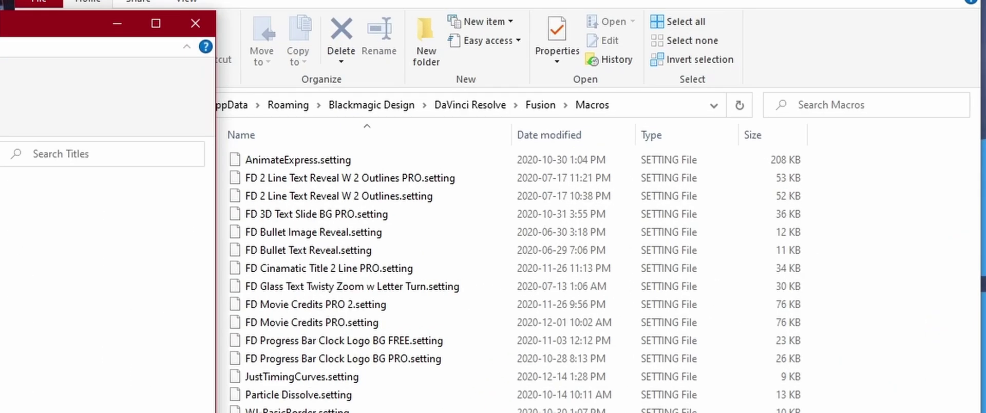
# Switch to the Fusion Macros window listing its .setting files, such as AnimateExpress.setting
pyautogui.hotkey('alt', 'Tab')
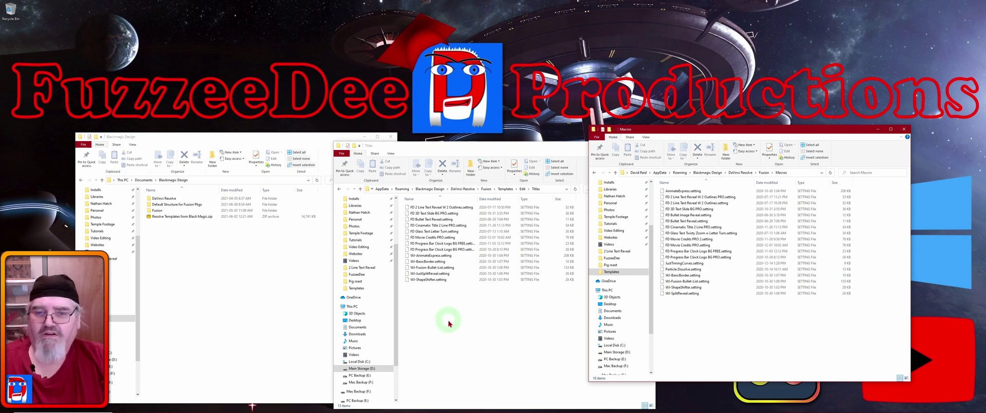
# Bring the Blackmagic Design window forward and open Default Structure for Fusion Pkgs
pyautogui.click(220, 261)
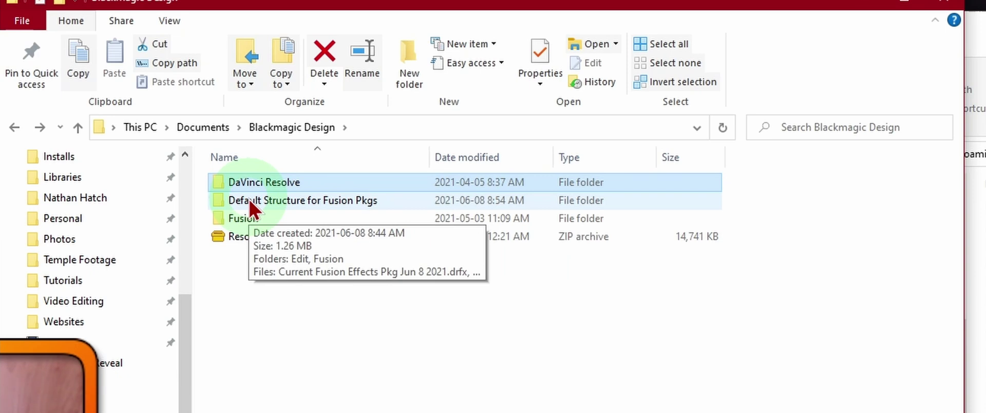
pyautogui.doubleClick(250, 203)
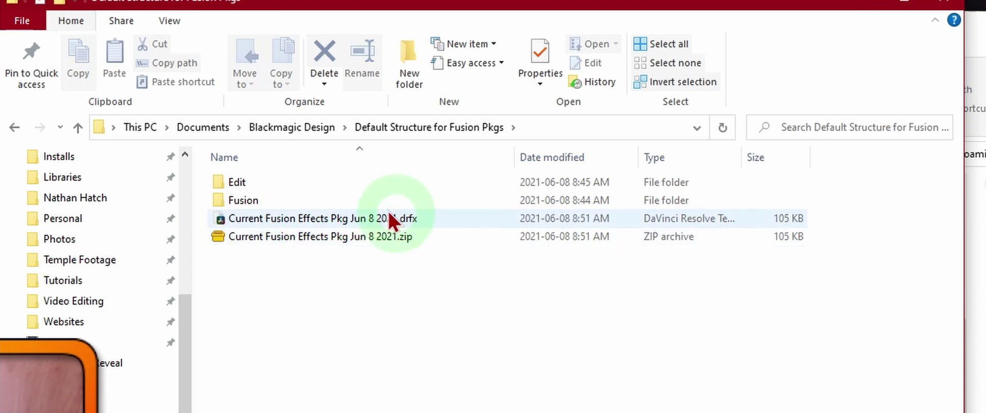
# Check the package's empty Fusion folder, then browse Edit > Effects
pyautogui.doubleClick(218, 203)
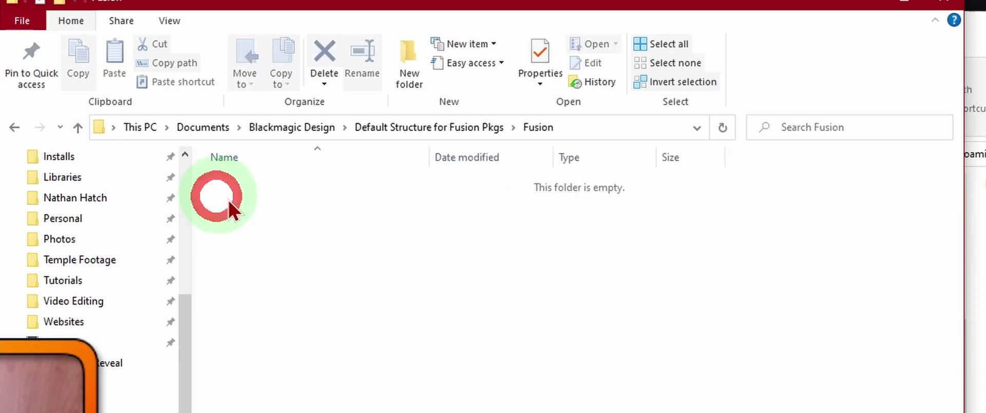
pyautogui.hotkey('alt', 'Left')
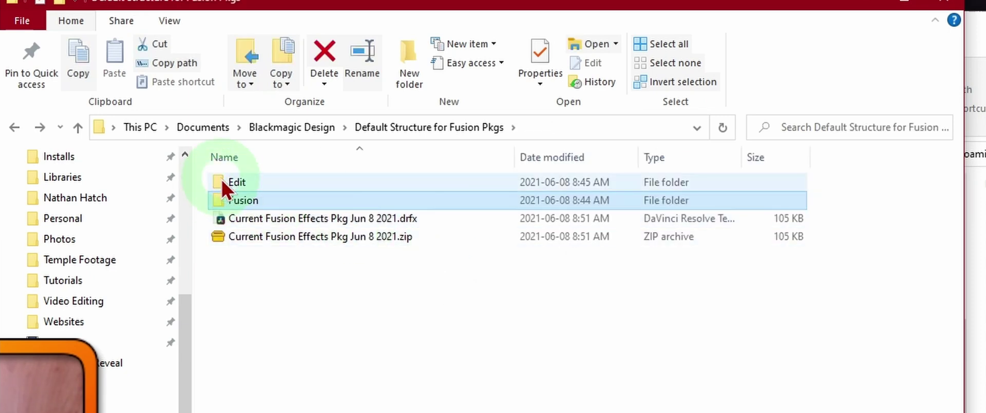
pyautogui.doubleClick(220, 183)
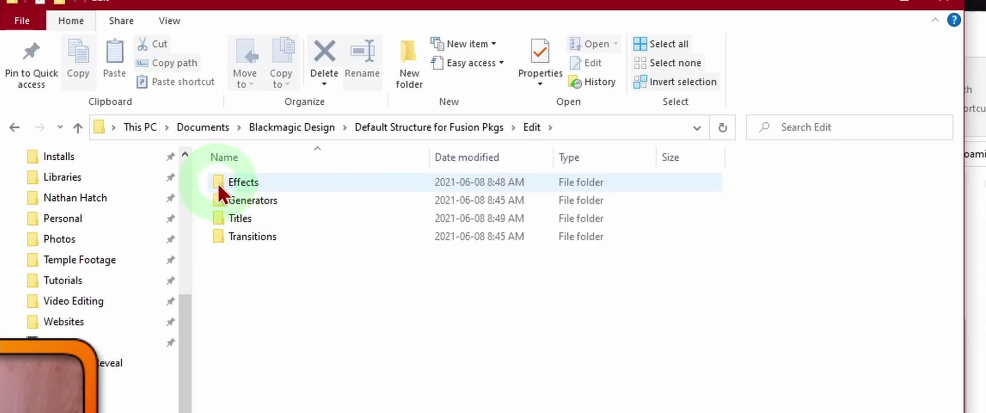
pyautogui.doubleClick(219, 185)
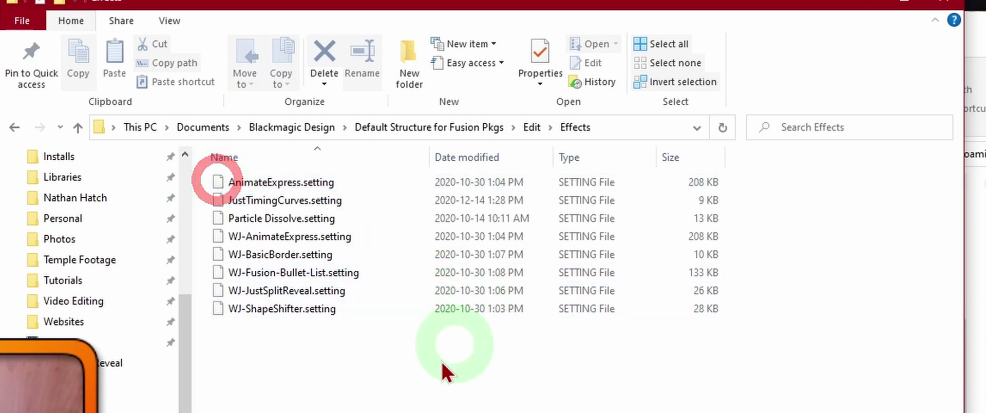
pyautogui.click(672, 370)
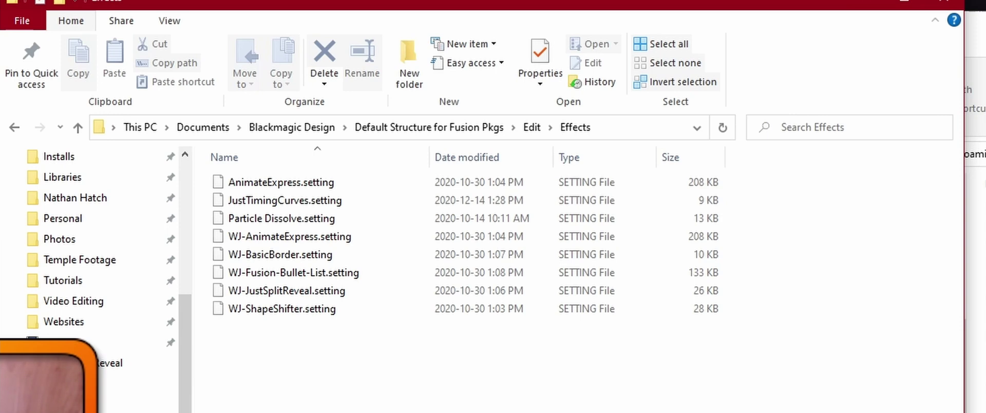
# Review Edit > Titles, return to Default Structure for Fusion Pkgs, and find PeaZip in Start
pyautogui.hotkey('alt', 'Left')
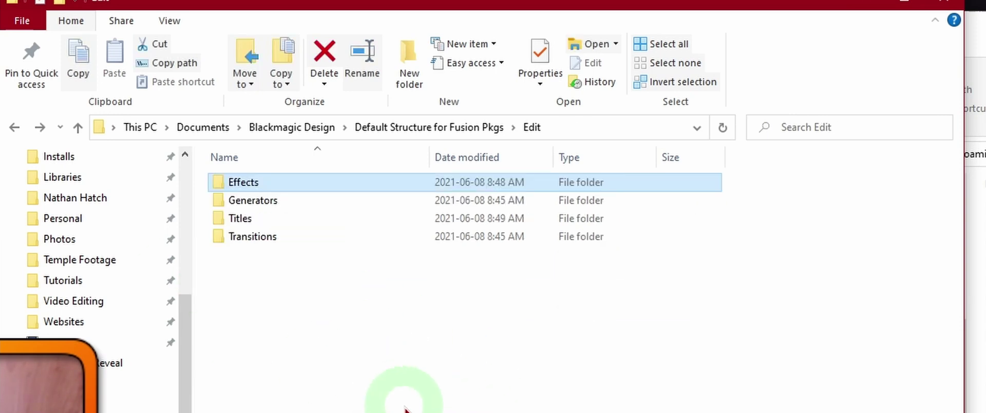
pyautogui.doubleClick(218, 221)
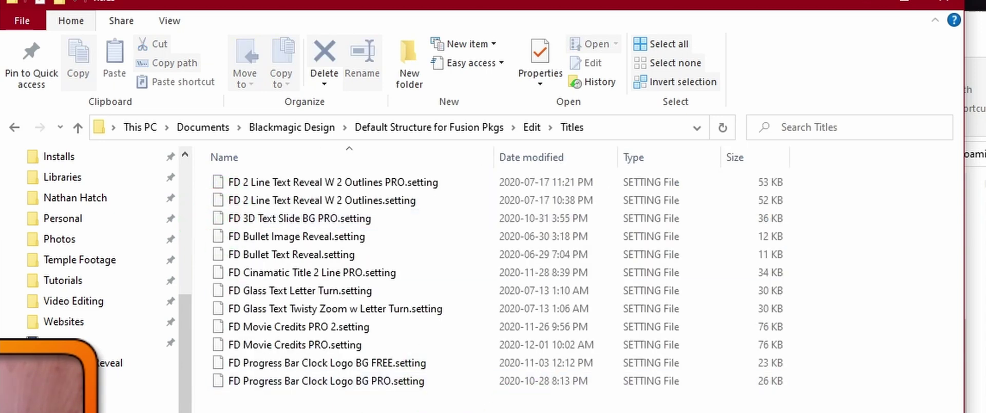
pyautogui.hotkey('alt', 'Left')
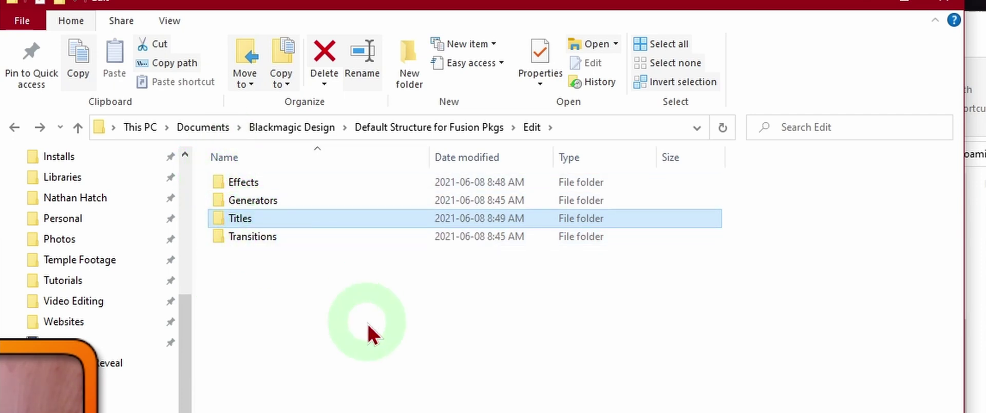
pyautogui.hotkey('alt', 'Up')
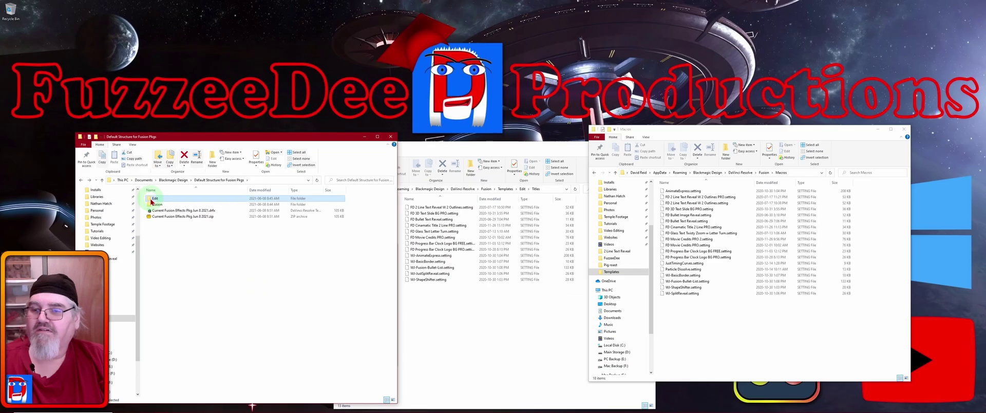
pyautogui.press('super')
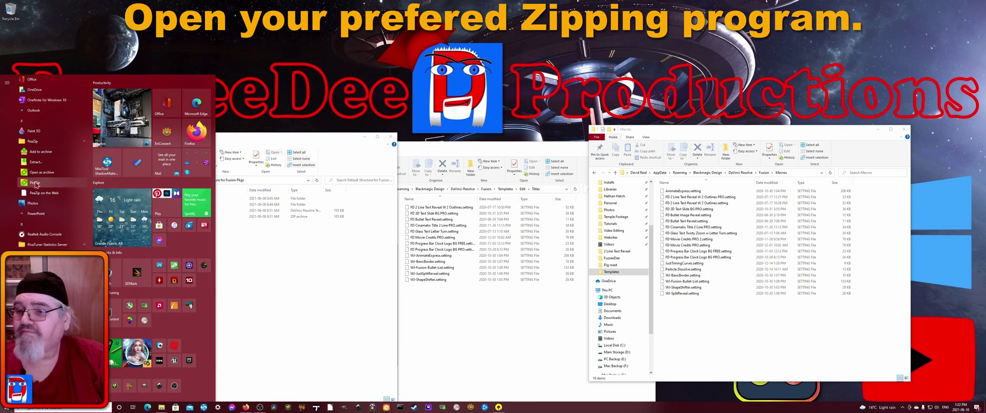
# Launch PeaZip and zip the Edit folder into Edit.zip in Default Structure for Fusion Pkgs
pyautogui.click(36, 185)
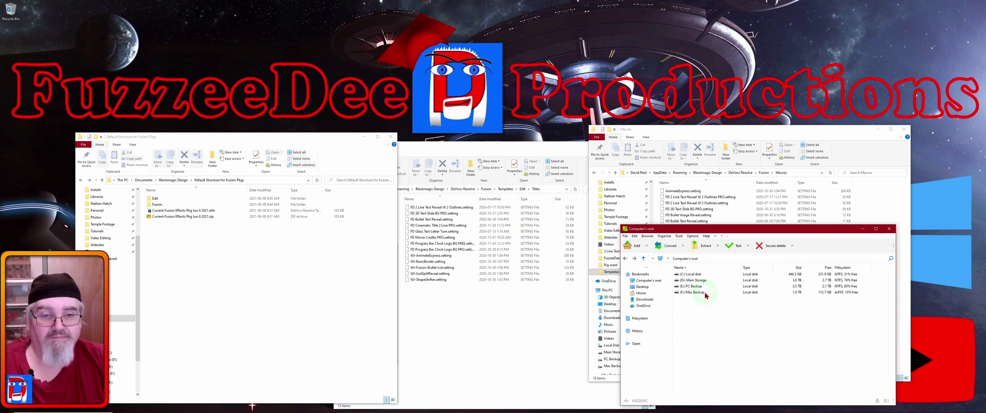
pyautogui.click(641, 248)
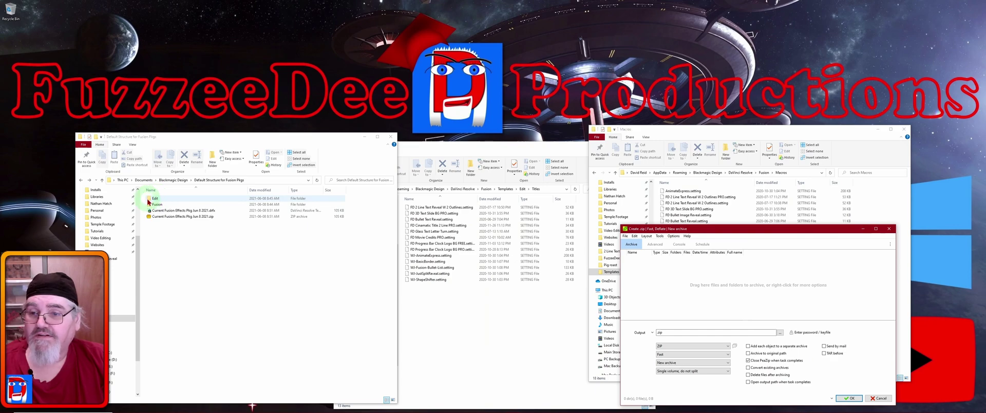
pyautogui.moveTo(154, 199)
pyautogui.mouseDown()
pyautogui.moveTo(577, 286)
pyautogui.moveTo(715, 294)
pyautogui.mouseUp()
pyautogui.moveTo(715, 294); pyautogui.dragTo(715, 293)
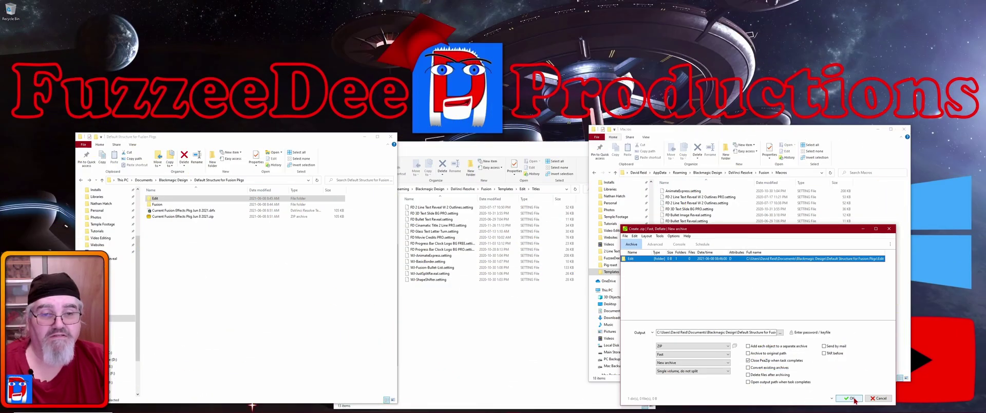
pyautogui.click(852, 399)
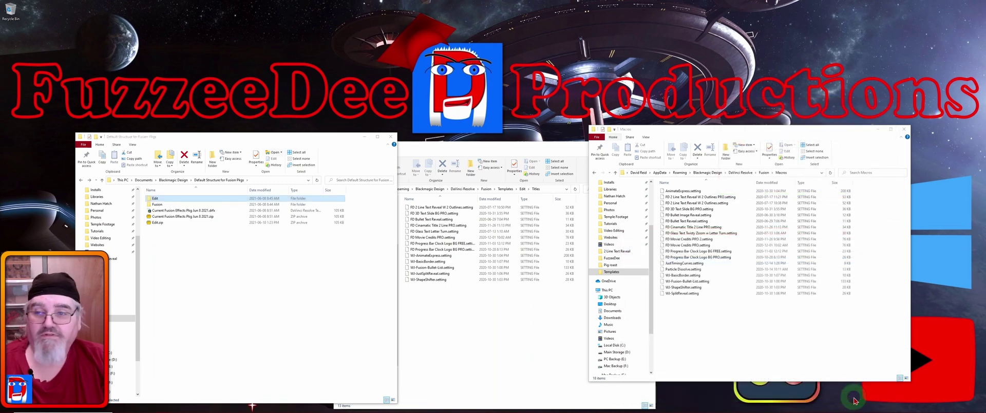
pyautogui.rightClick(150, 226)
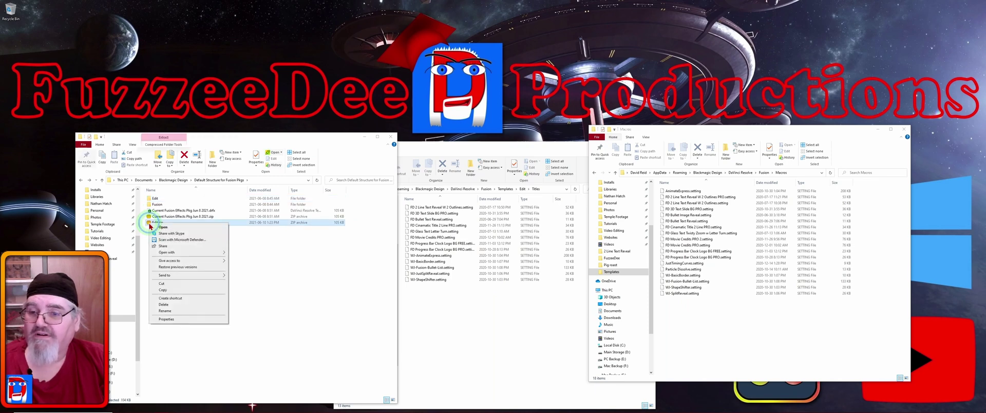
pyautogui.moveTo(224, 253)
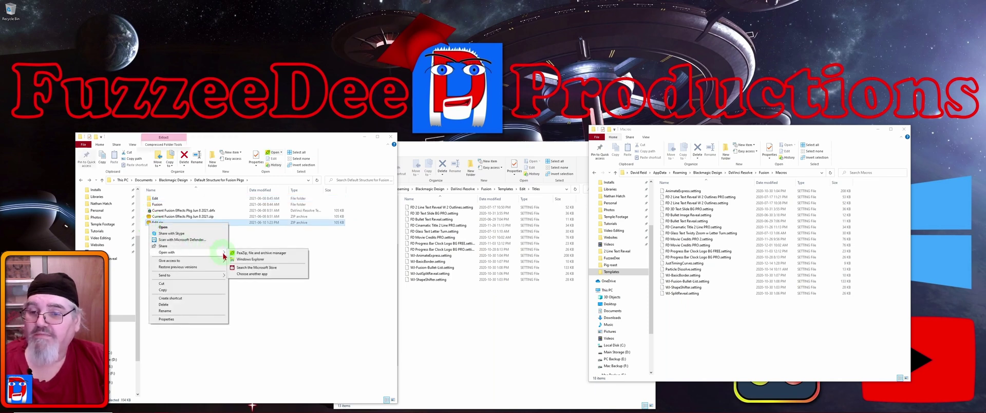
pyautogui.click(272, 255)
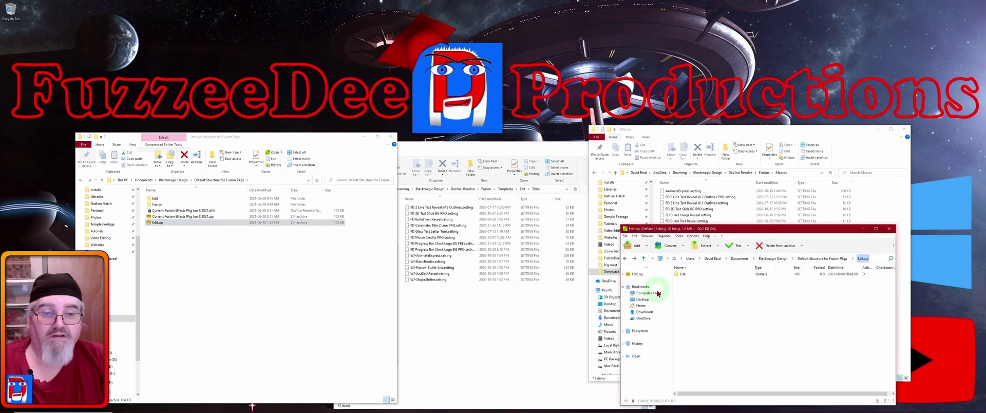
pyautogui.doubleClick(682, 275)
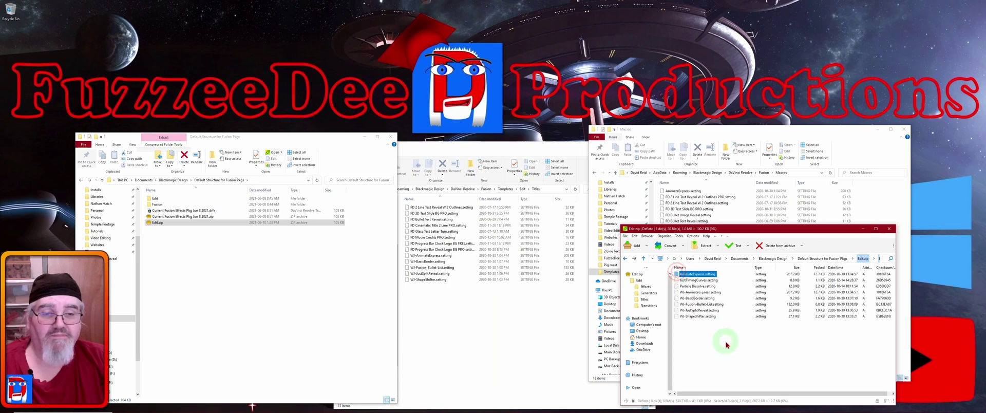
pyautogui.doubleClick(678, 286)
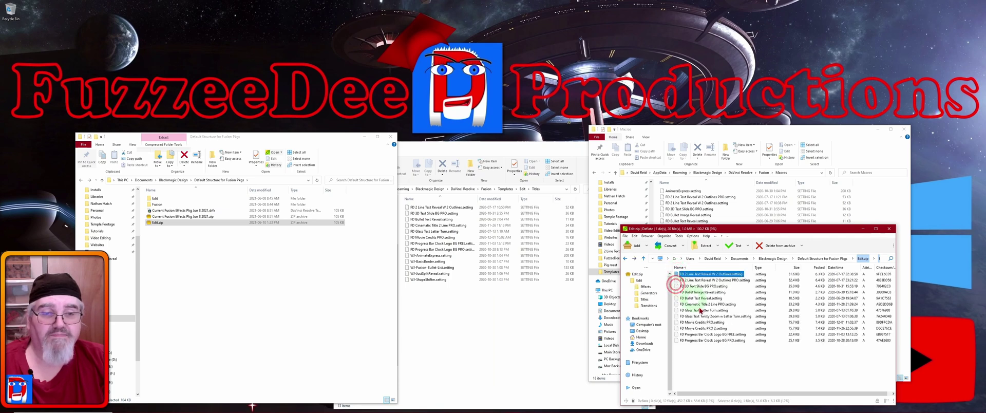
pyautogui.press('BackSpace')
pyautogui.press('BackSpace')
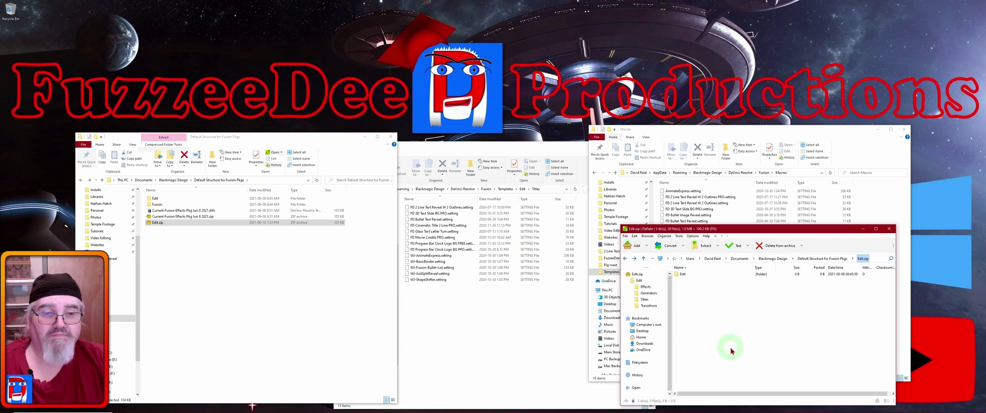
# Close the archive window and paste a duplicate copy of Edit.zip into the folder
pyautogui.click(890, 229)
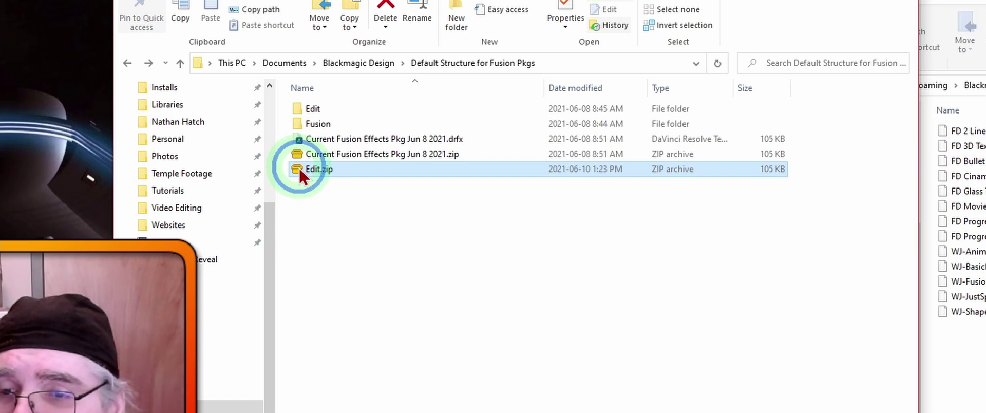
pyautogui.rightClick(300, 169)
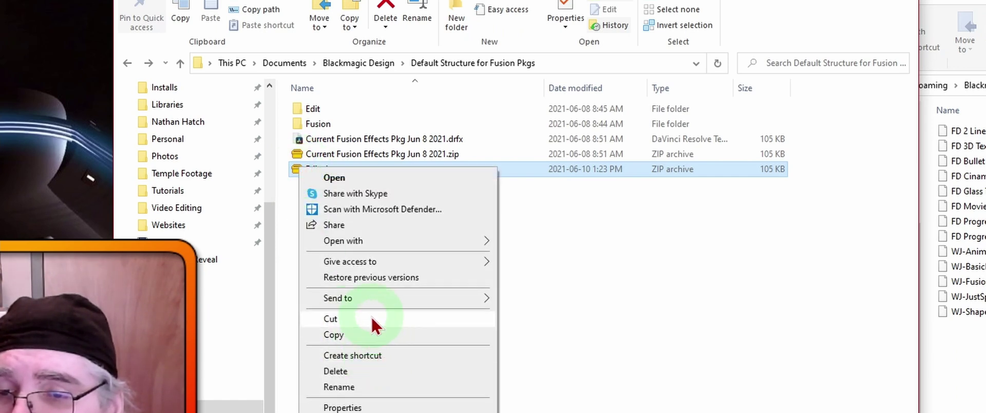
pyautogui.click(373, 335)
pyautogui.rightClick(421, 277)
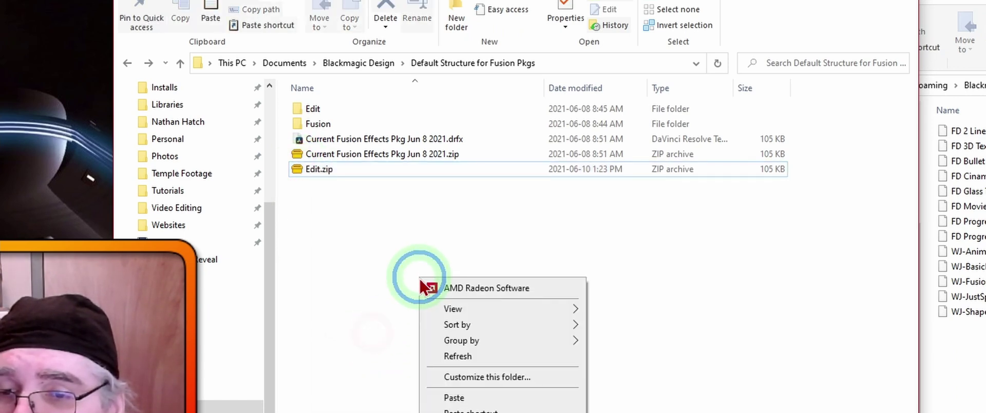
pyautogui.click(478, 403)
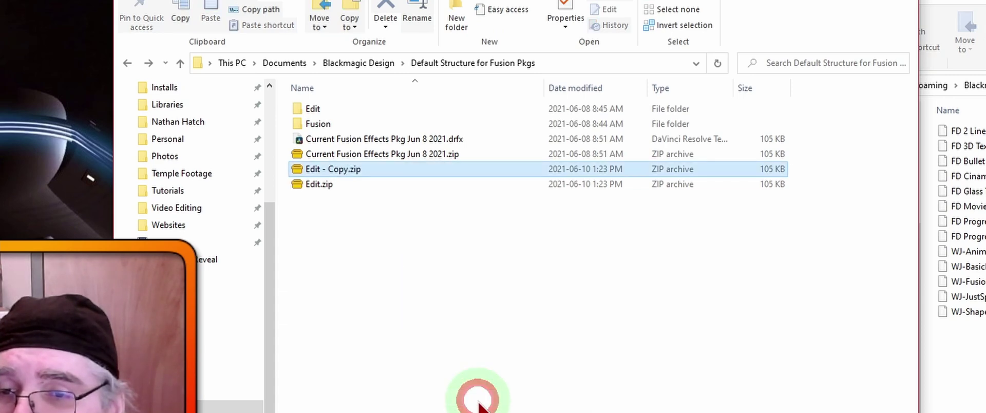
# Rename the duplicate 'Edit - Copy.zip' to Edit.drfx
pyautogui.rightClick(339, 175)
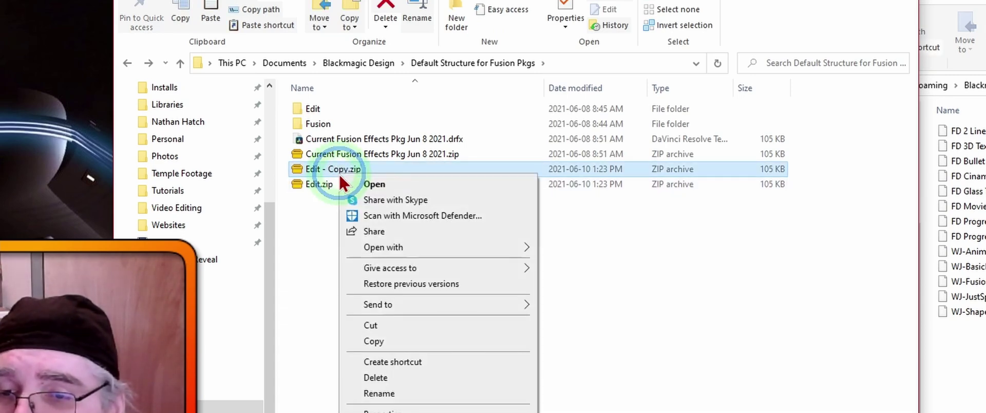
pyautogui.click(379, 393)
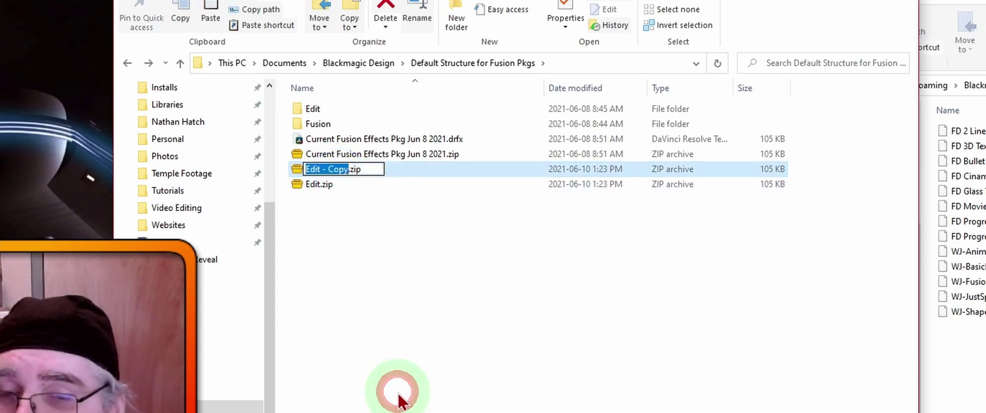
pyautogui.press('Right')
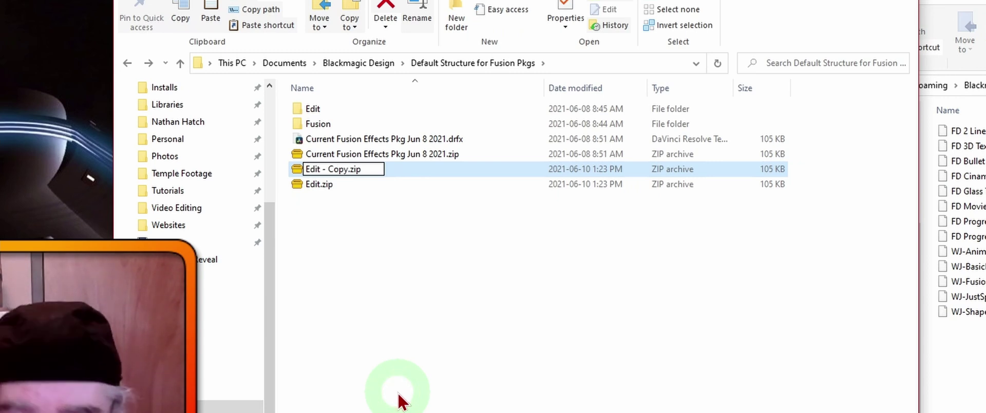
pyautogui.press('BackSpace')
pyautogui.press('BackSpace')
pyautogui.press('BackSpace')
pyautogui.press('BackSpace')
pyautogui.press('BackSpace')
pyautogui.press('BackSpace')
pyautogui.press('BackSpace')
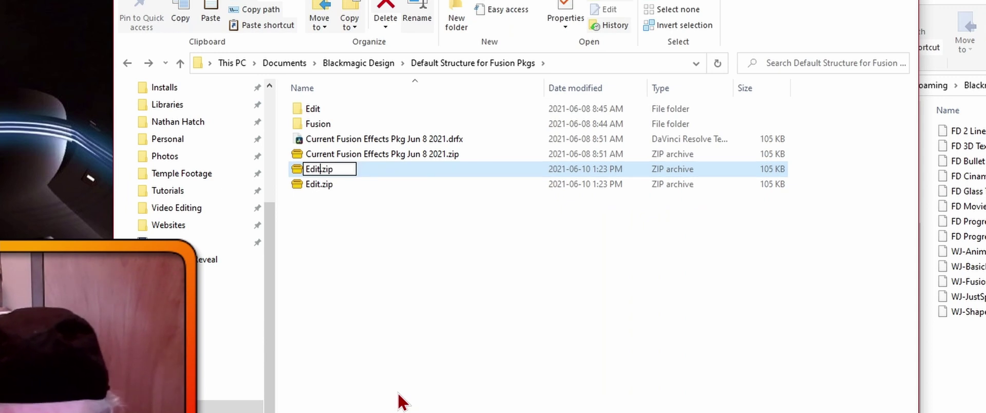
pyautogui.write('.')
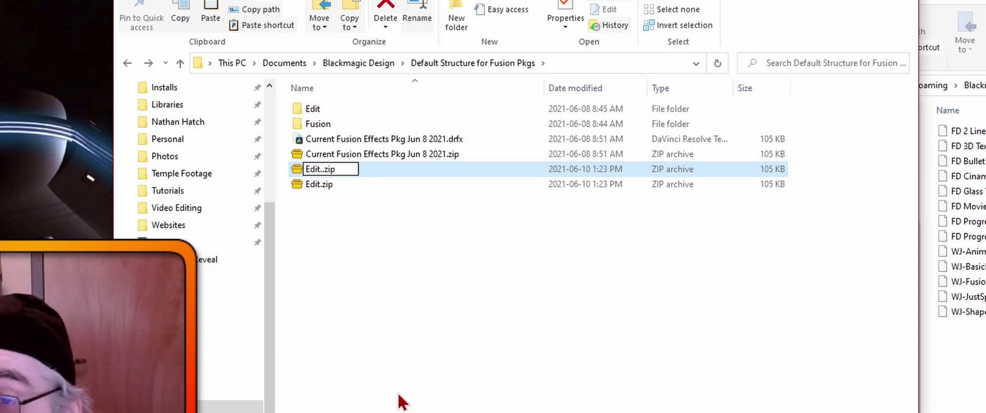
pyautogui.press('BackSpace')
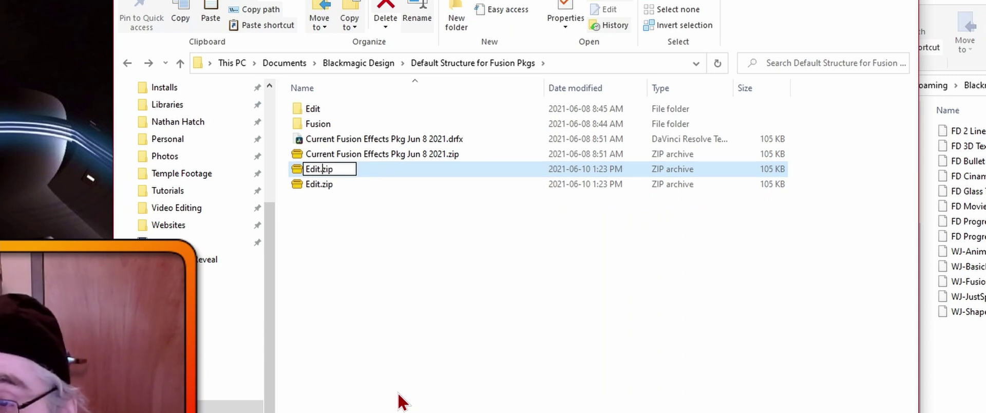
pyautogui.press('Right')
pyautogui.press('Right')
pyautogui.press('Right')
pyautogui.press('BackSpace')
pyautogui.press('BackSpace')
pyautogui.press('BackSpace')
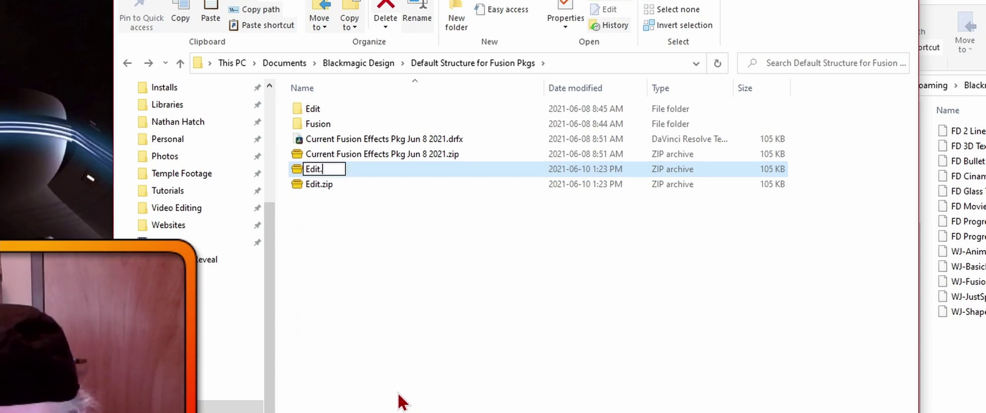
pyautogui.write('drfx')
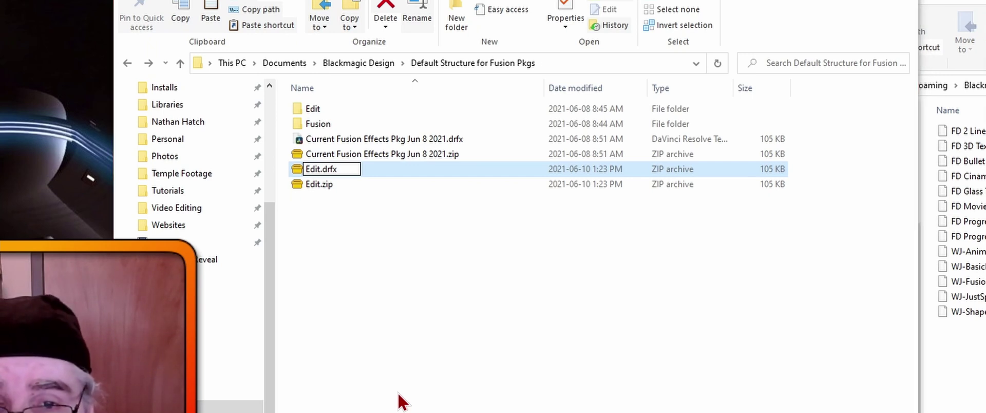
pyautogui.press('Return')
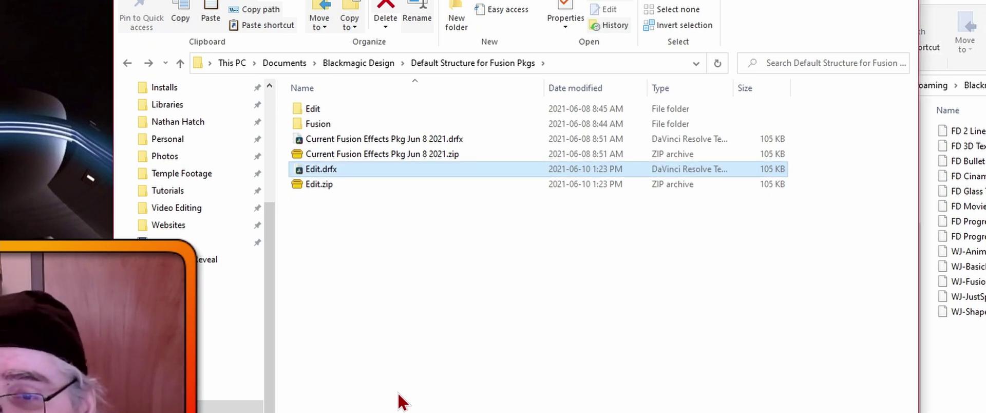
# Switch DaVinci Resolve to the Fusion page, then bring the Fusion Pkgs folder window in front
pyautogui.click(383, 174)
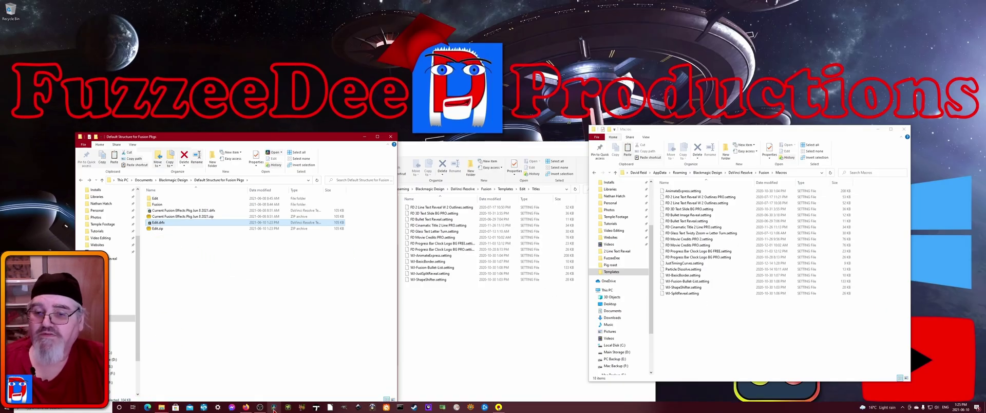
pyautogui.click(274, 408)
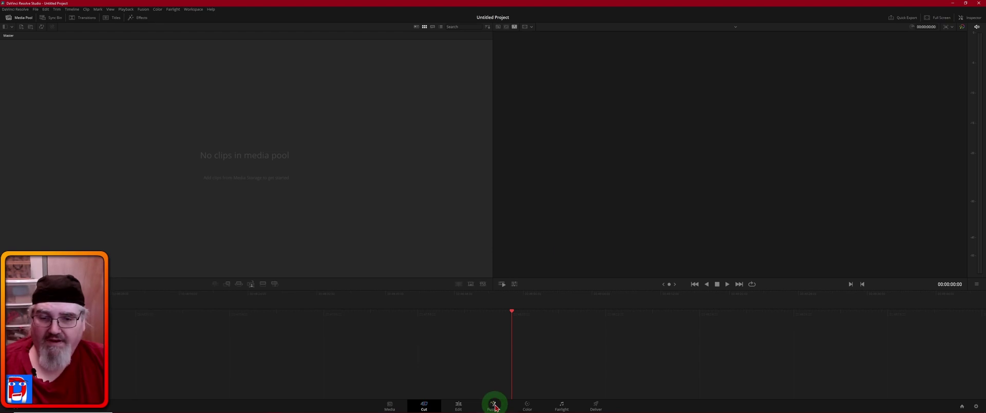
pyautogui.click(494, 405)
pyautogui.click(445, 358)
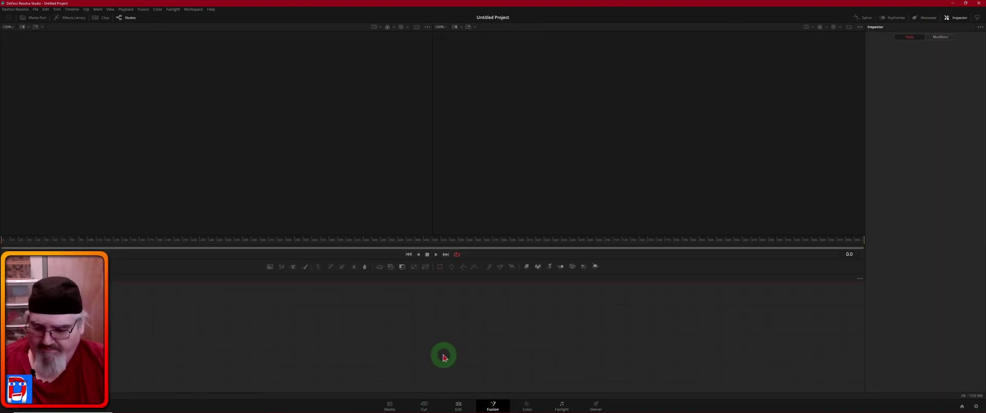
pyautogui.press('alt')
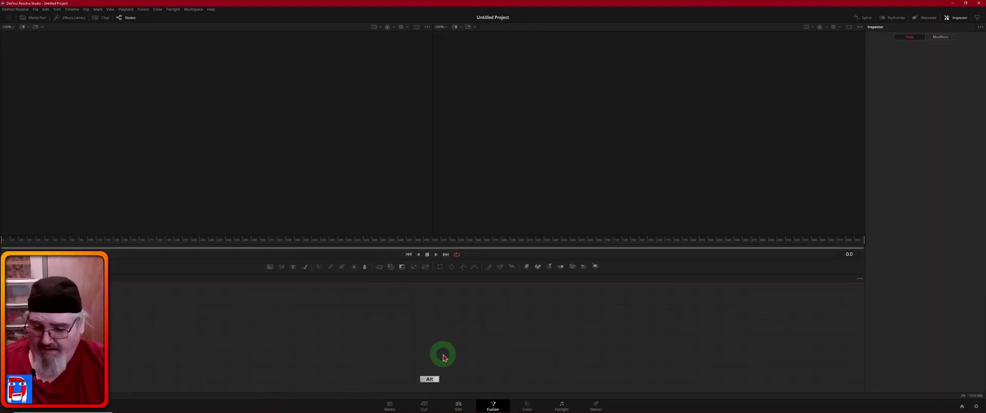
pyautogui.hotkey('alt', 'Tab')
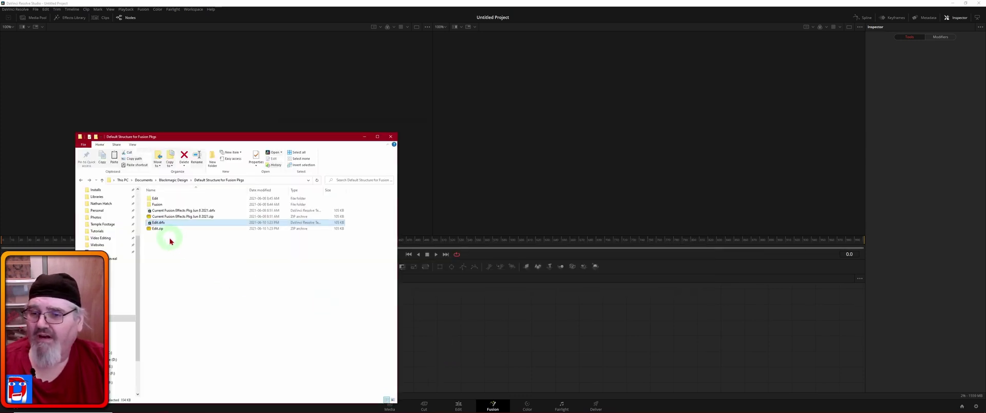
# Drag Edit.drfx into the Fusion node editor and answer the Install "Edit" prompt
pyautogui.moveTo(149, 225); pyautogui.dragTo(531, 329)
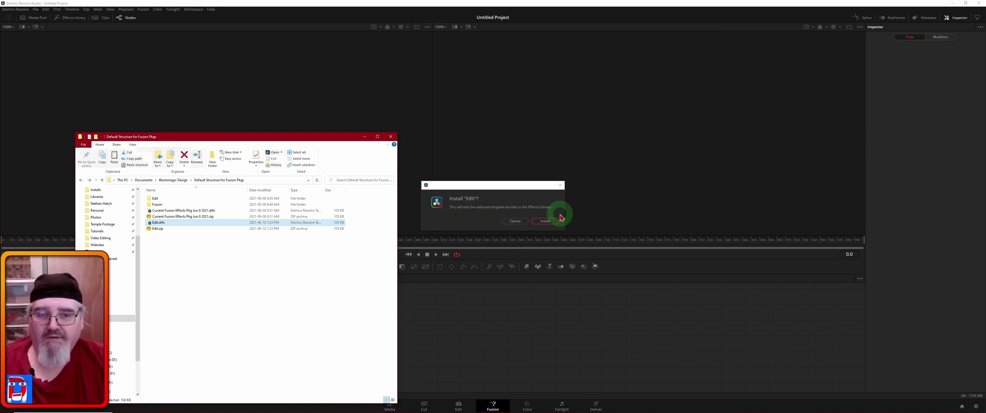
pyautogui.click(519, 222)
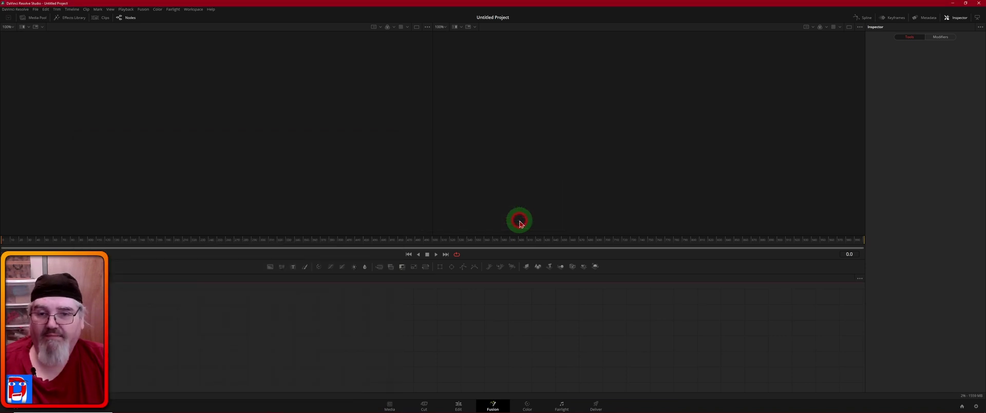
# In the Effects Library, expand Templates > Edit and select Effects to list WJ-AnimateExpress and others
pyautogui.click(73, 19)
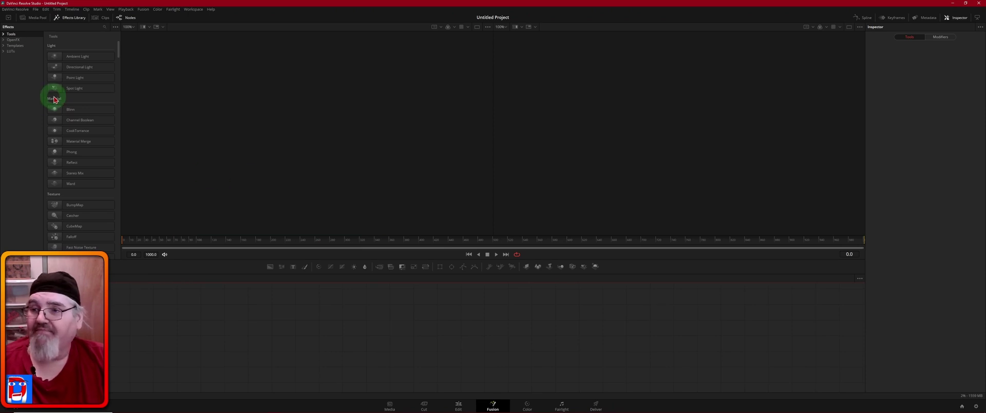
pyautogui.click(4, 46)
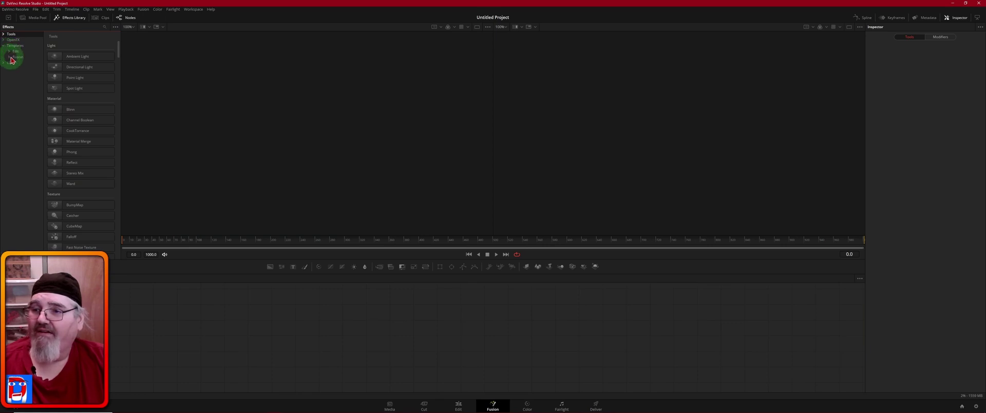
pyautogui.click(10, 57)
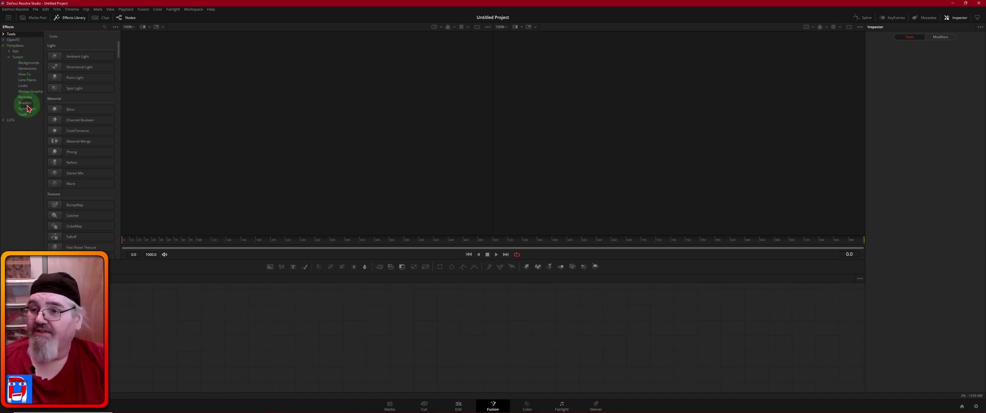
pyautogui.click(10, 55)
pyautogui.click(9, 51)
pyautogui.click(23, 56)
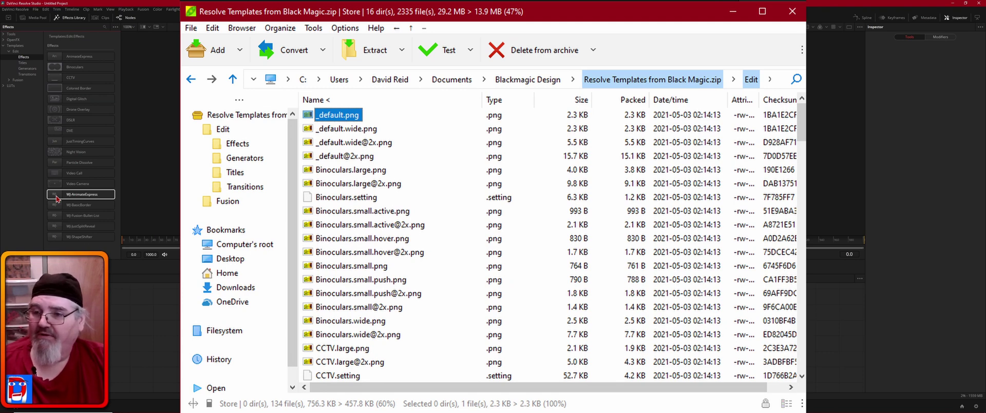
# Put away the PeaZip window showing Resolve Templates from Black Magic.zip
pyautogui.click(56, 198)
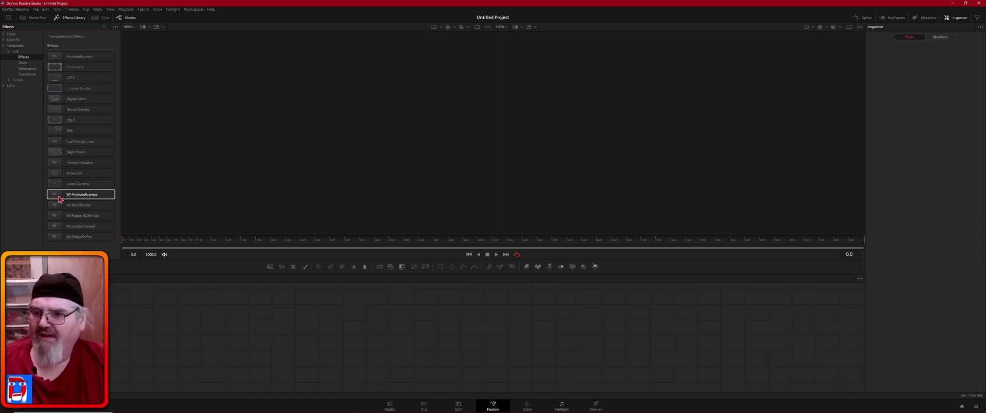
# Show the Titles templates in the Effects Library and scroll down the list
pyautogui.click(77, 198)
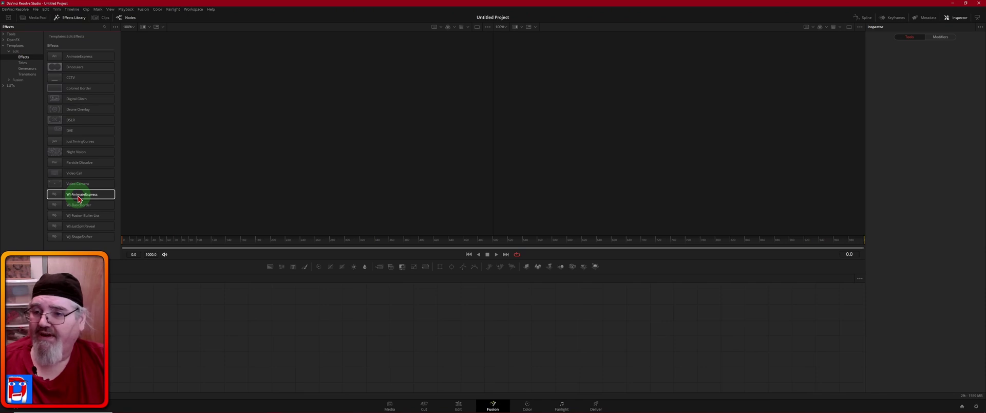
pyautogui.moveTo(78, 199); pyautogui.dragTo(23, 65)
pyautogui.click(23, 63)
pyautogui.click(87, 140)
pyautogui.click(84, 163)
pyautogui.scroll(-5, 77, 195)
# Browse the FD titles, including the cinematic one and FD Bullet Image Reveal, then go to the Edit page
pyautogui.click(68, 131)
pyautogui.click(84, 184)
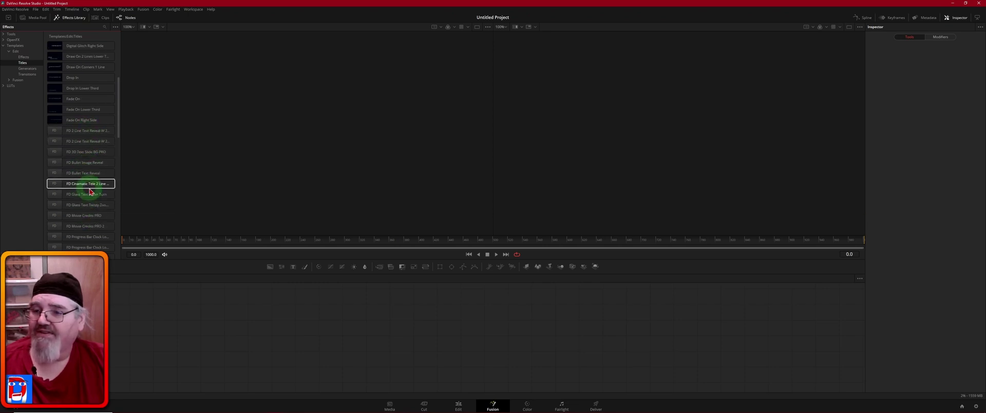
pyautogui.scroll(-3, 90, 191)
pyautogui.click(81, 67)
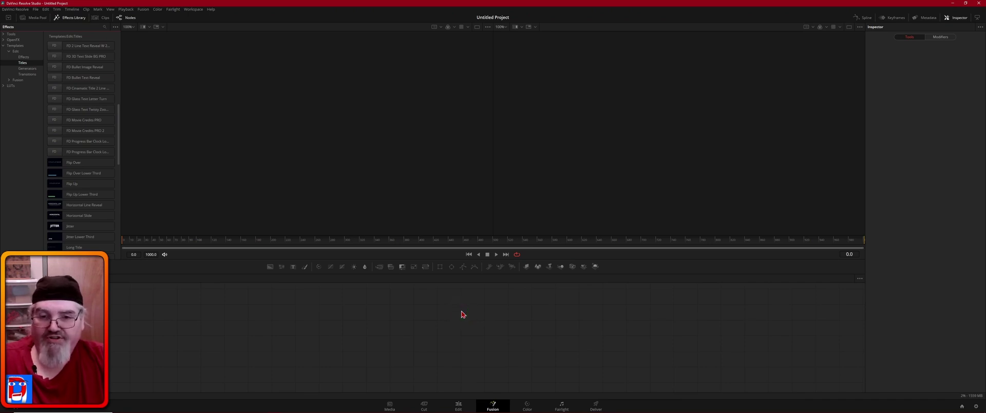
pyautogui.moveTo(465, 321); pyautogui.dragTo(488, 324)
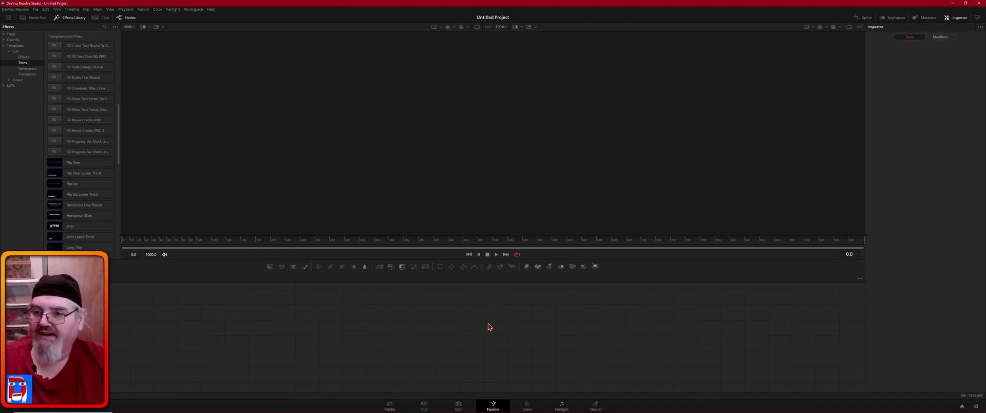
pyautogui.hotkey('shift', '4')
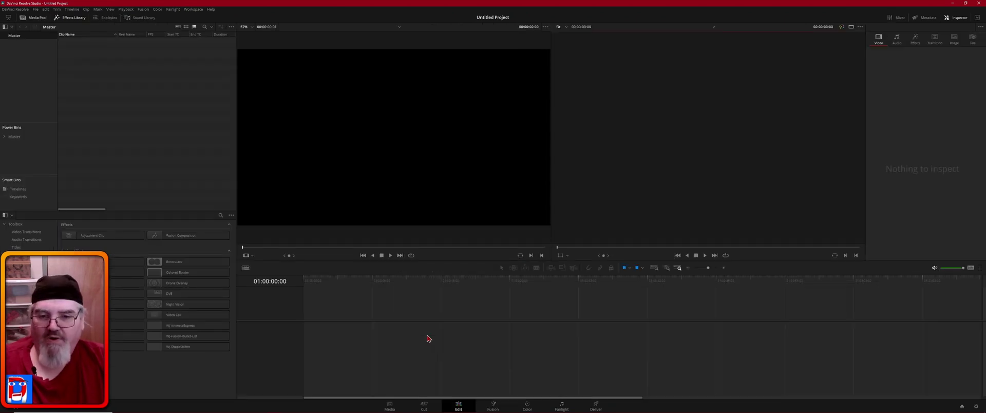